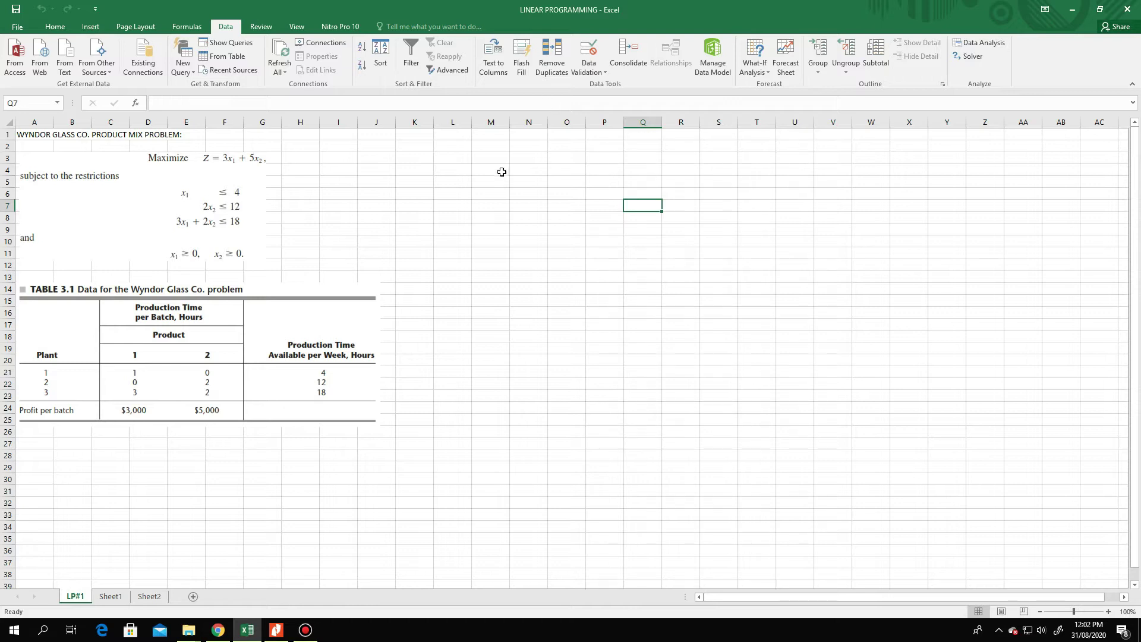
Review the LP equations and Table 3.1 data pictures in the Excel sheet.
click(408, 229)
click(157, 186)
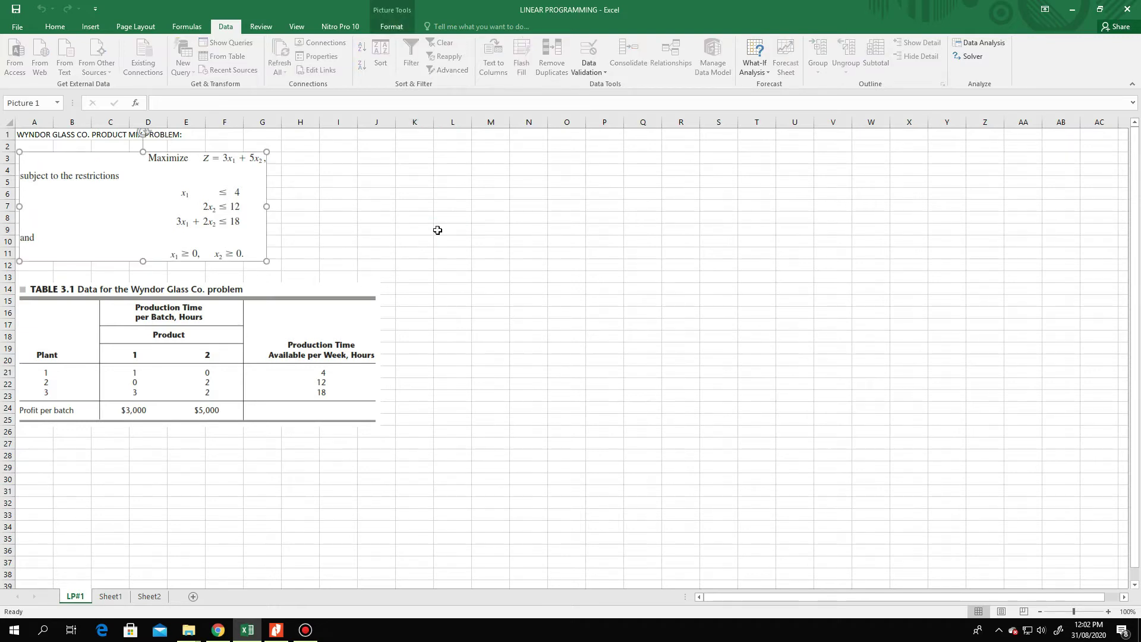
click(421, 208)
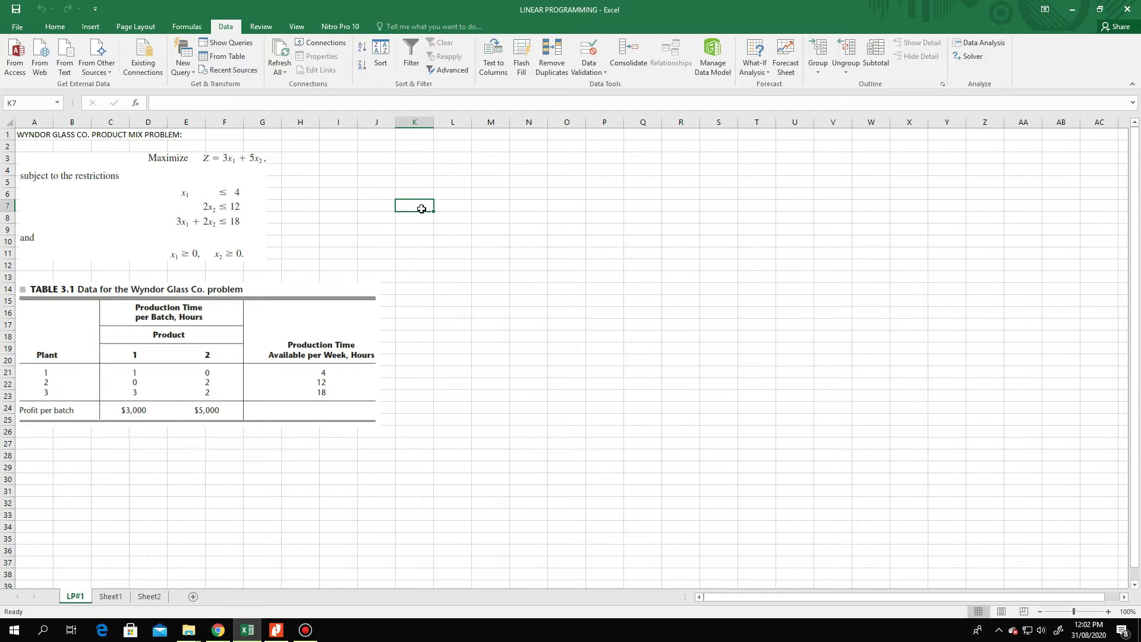
click(184, 194)
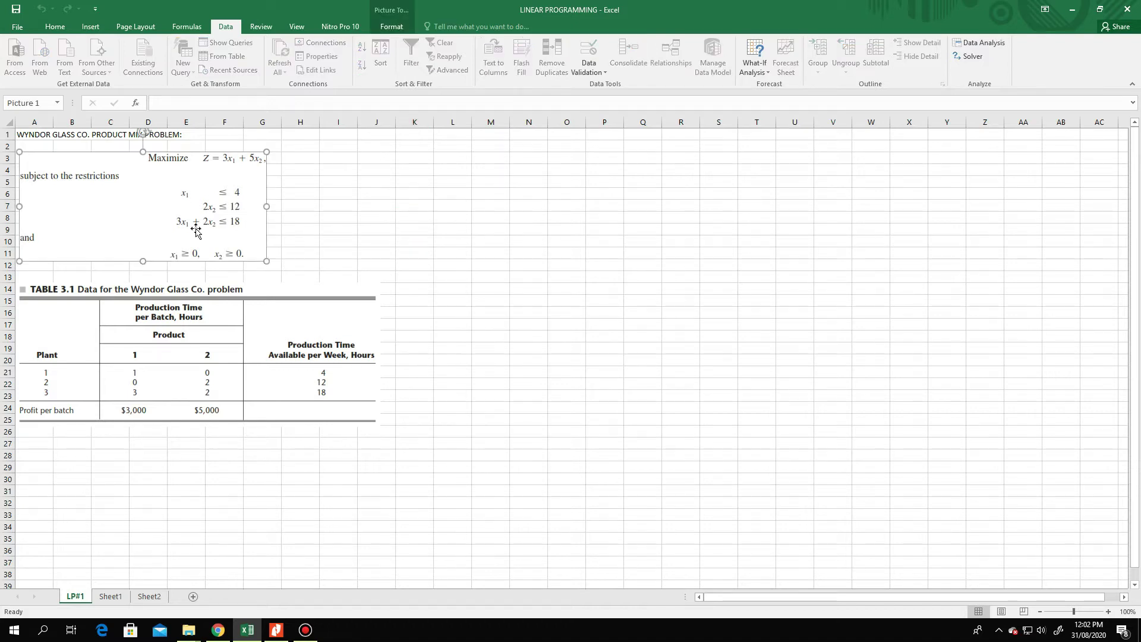
click(248, 328)
click(423, 347)
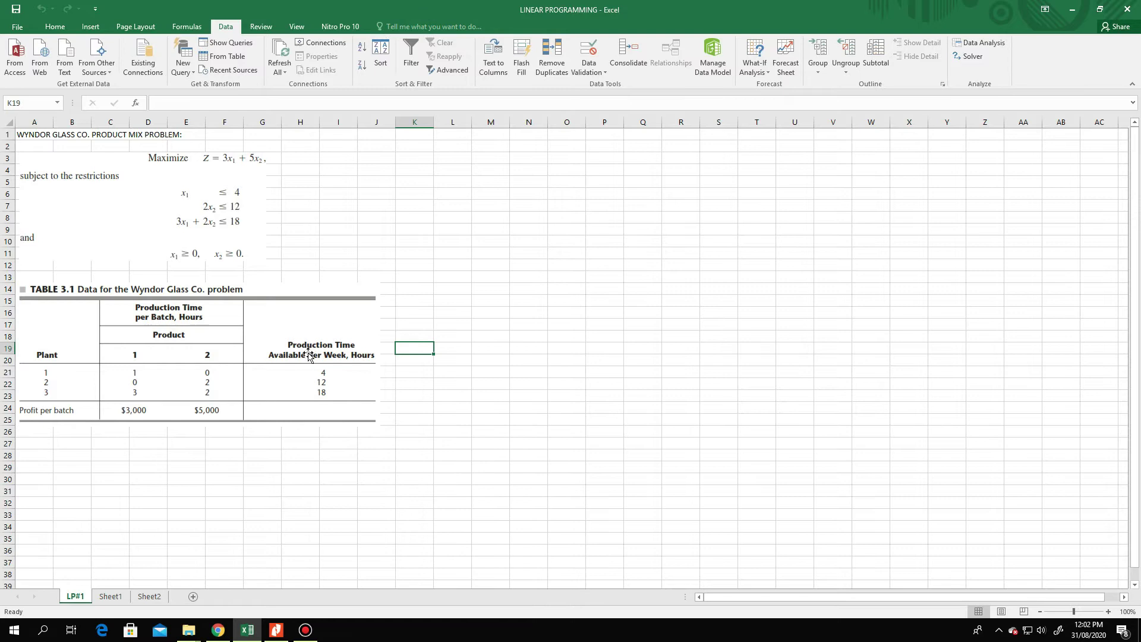
click(192, 357)
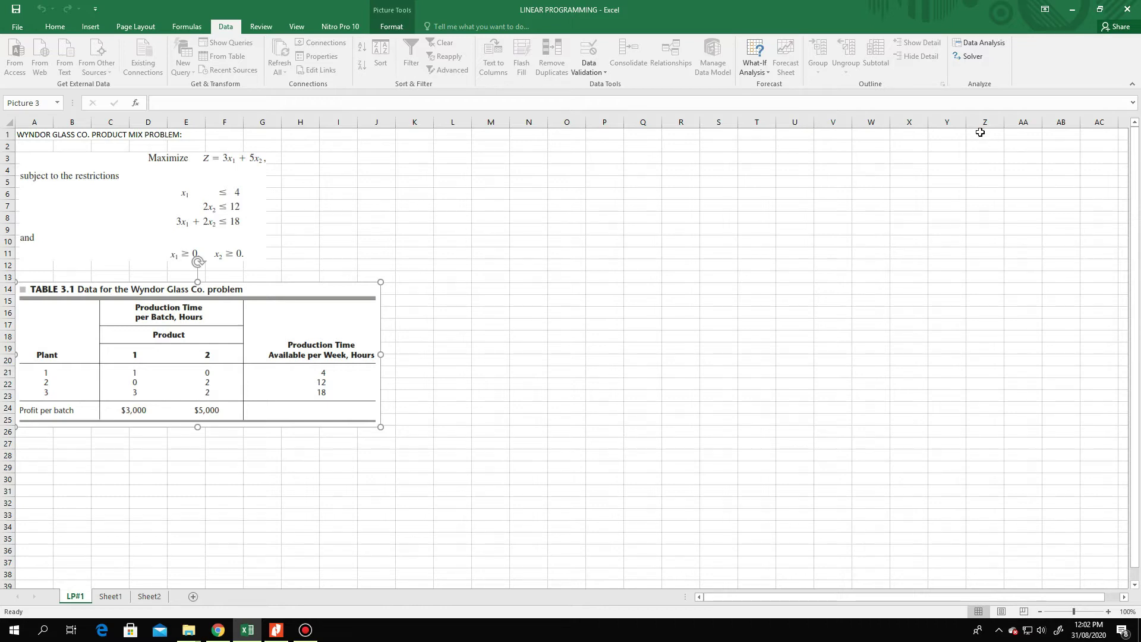
Minimize Excel and Bandicam, center the POM-QM for Windows 3 shortcut, and launch it.
click(1070, 12)
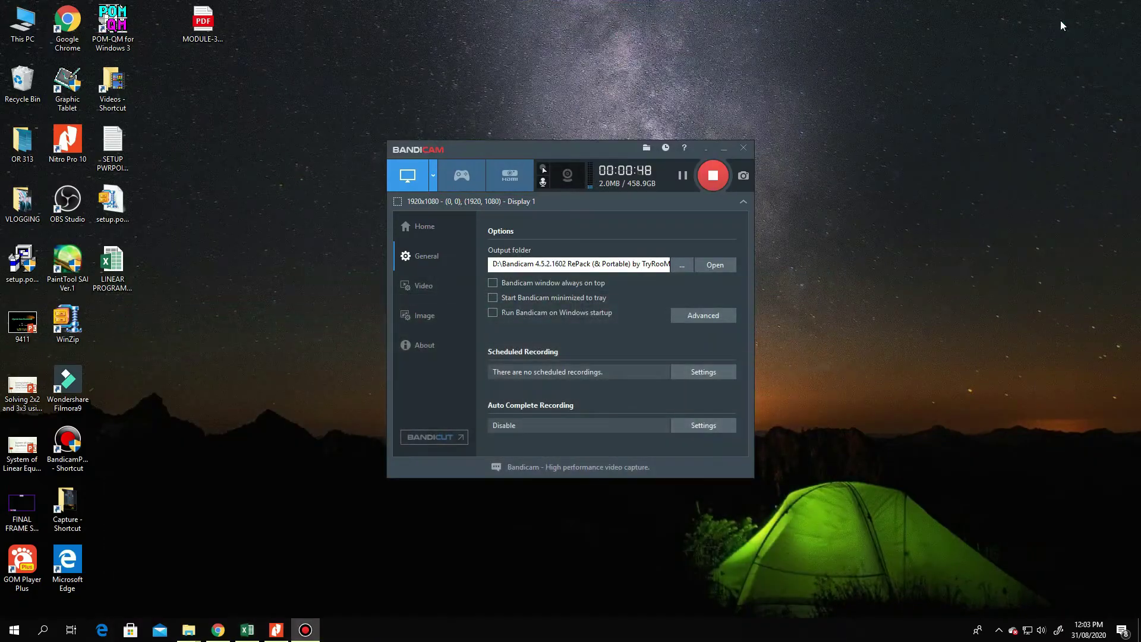
click(723, 148)
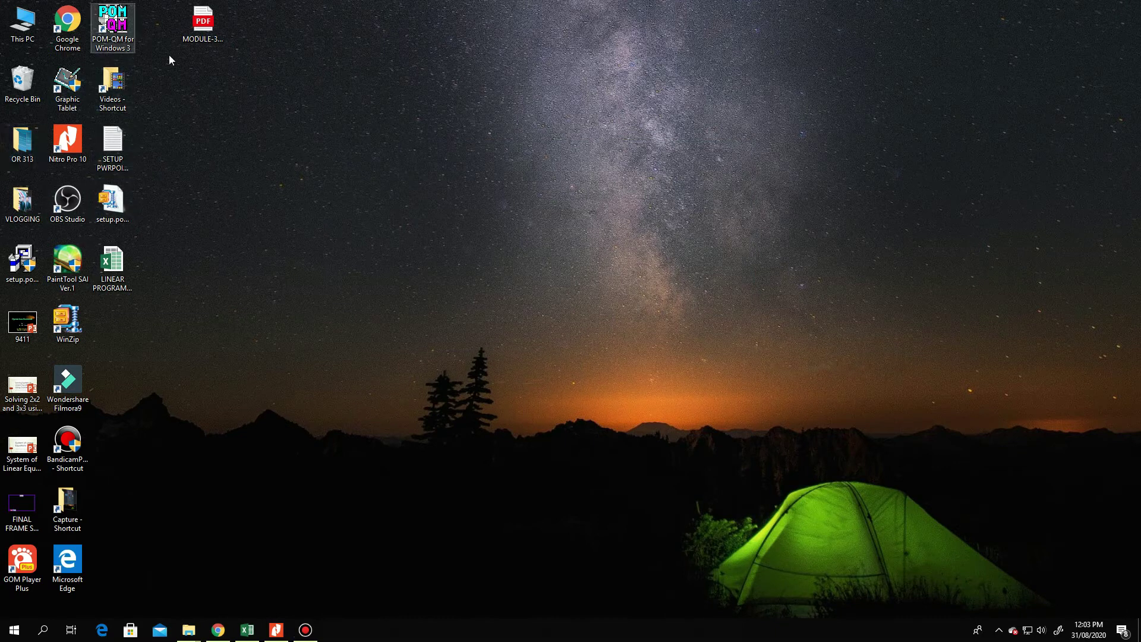
drag(113, 24, 448, 204)
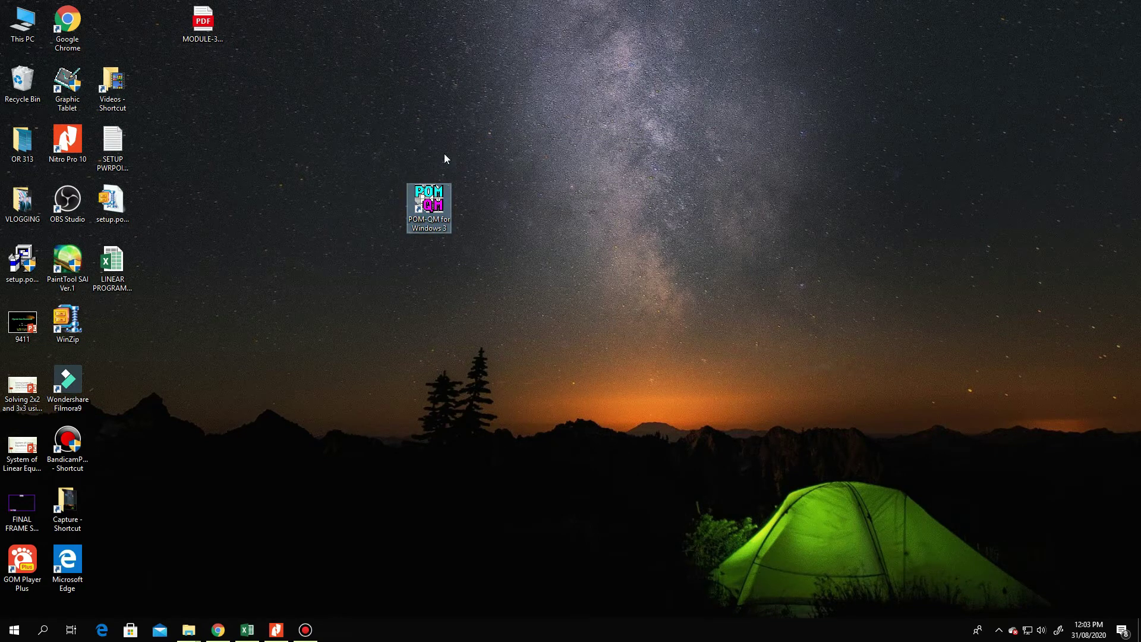
double_click(429, 212)
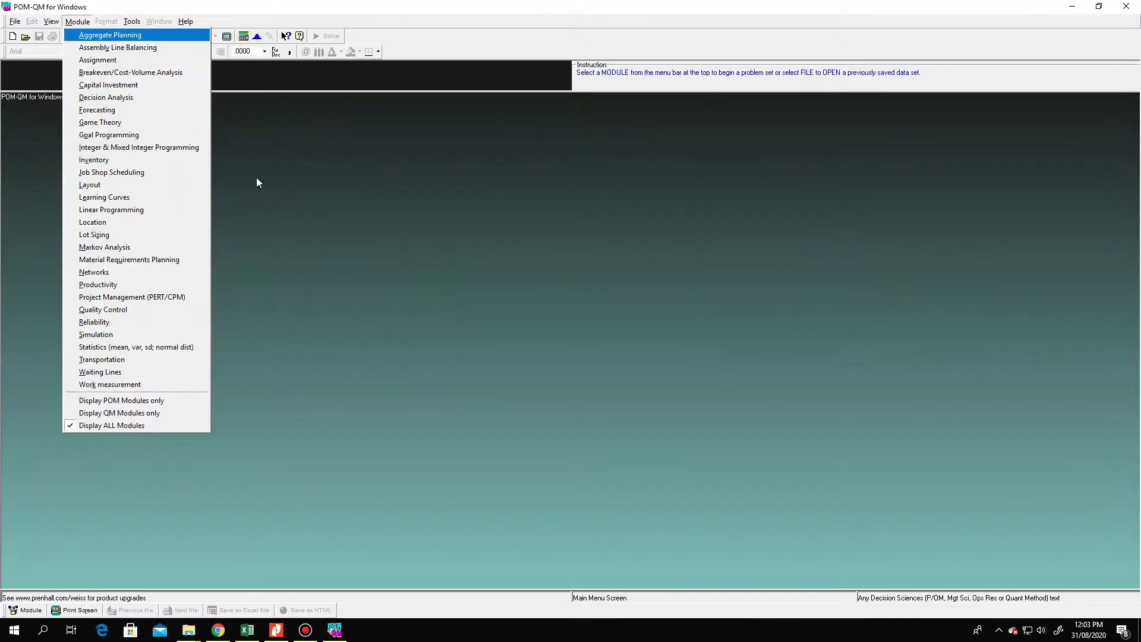
Load the Linear Programming module from the Module menu.
key(Escape)
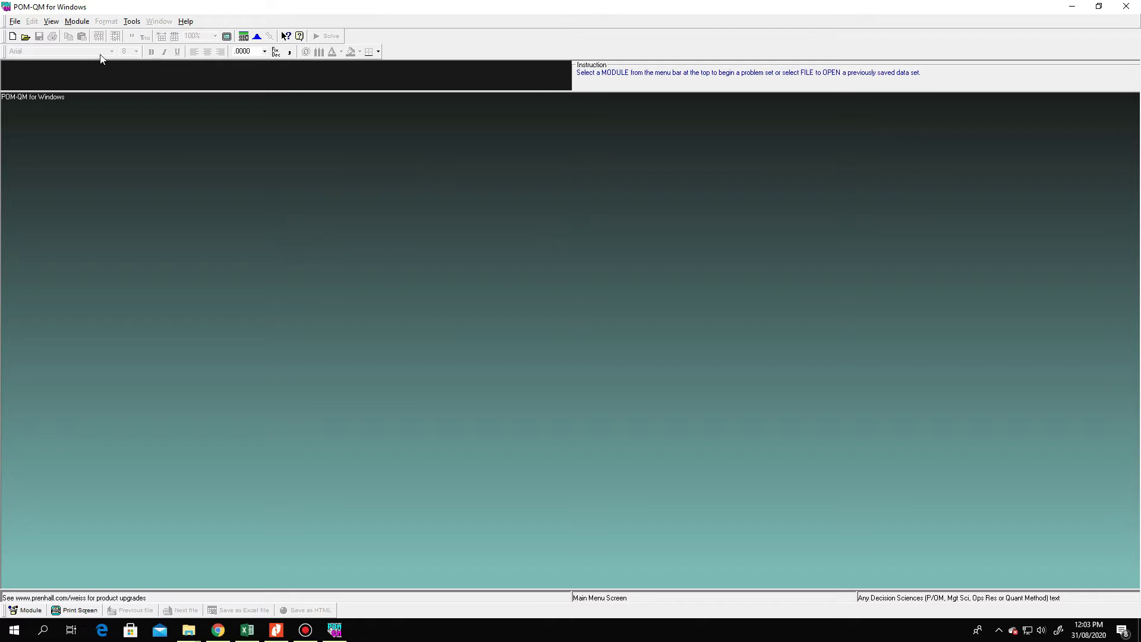
click(77, 23)
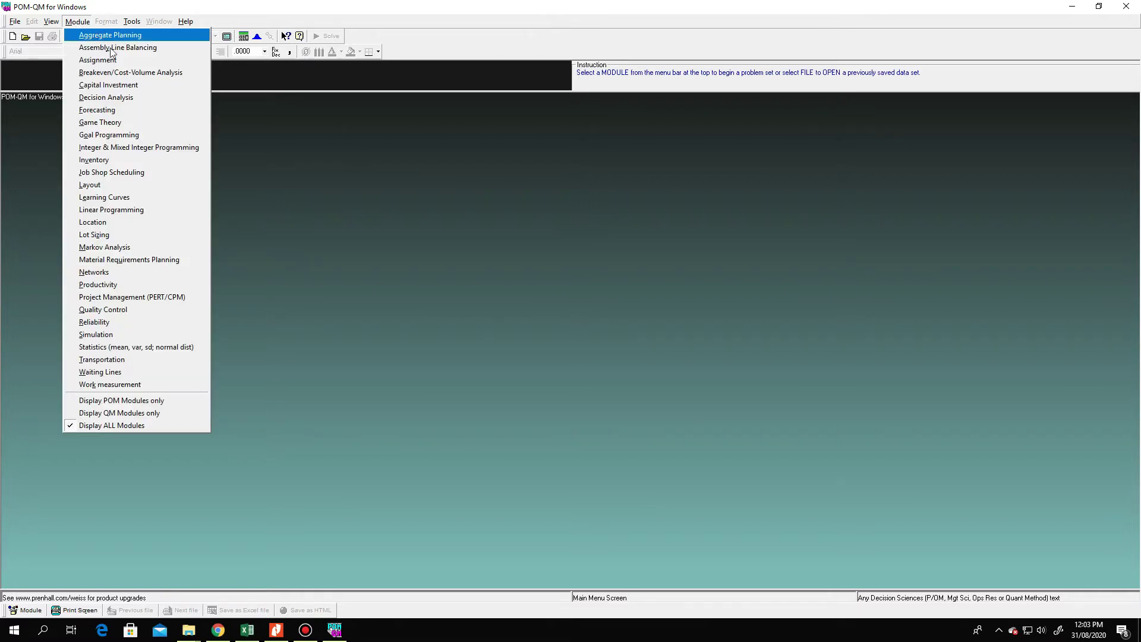
click(147, 211)
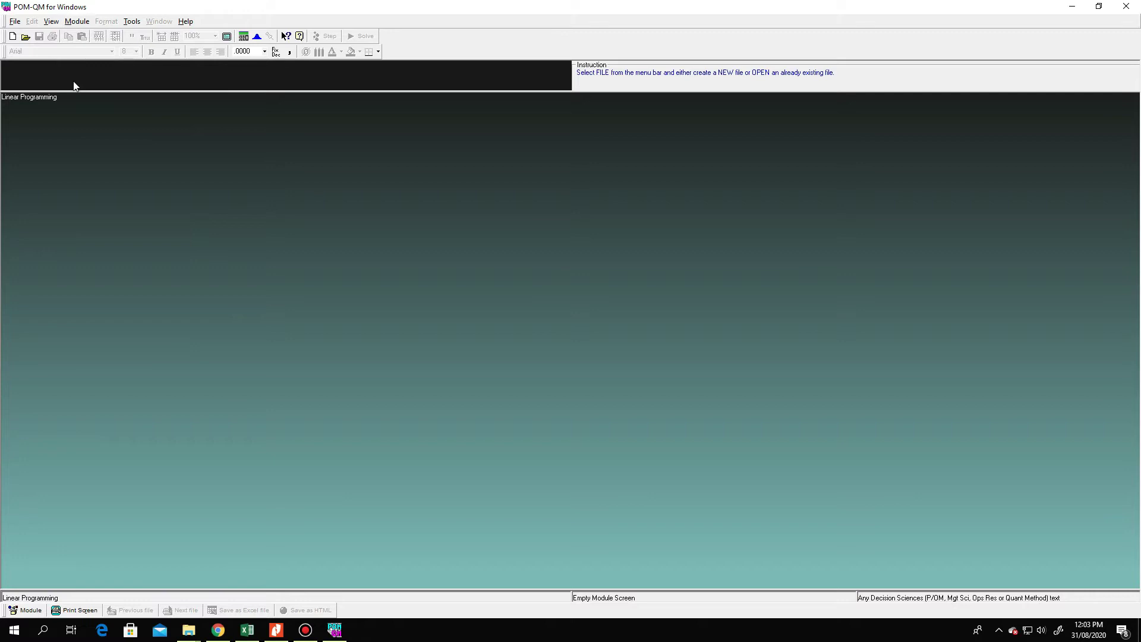
Start a new linear programming data set via File > New.
click(74, 22)
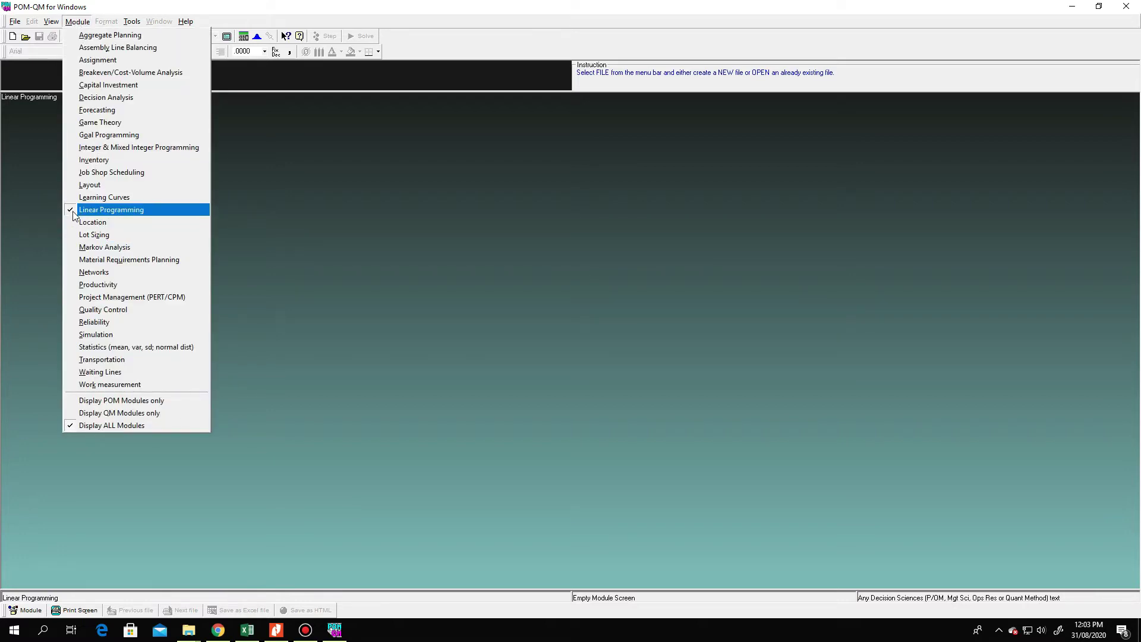
click(15, 21)
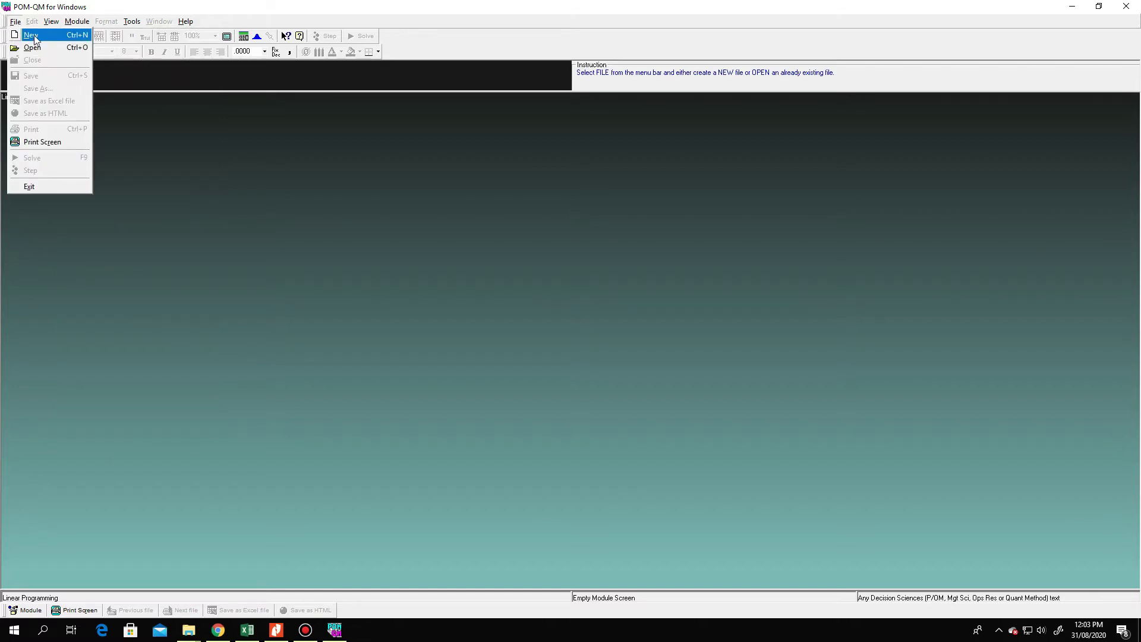
click(34, 39)
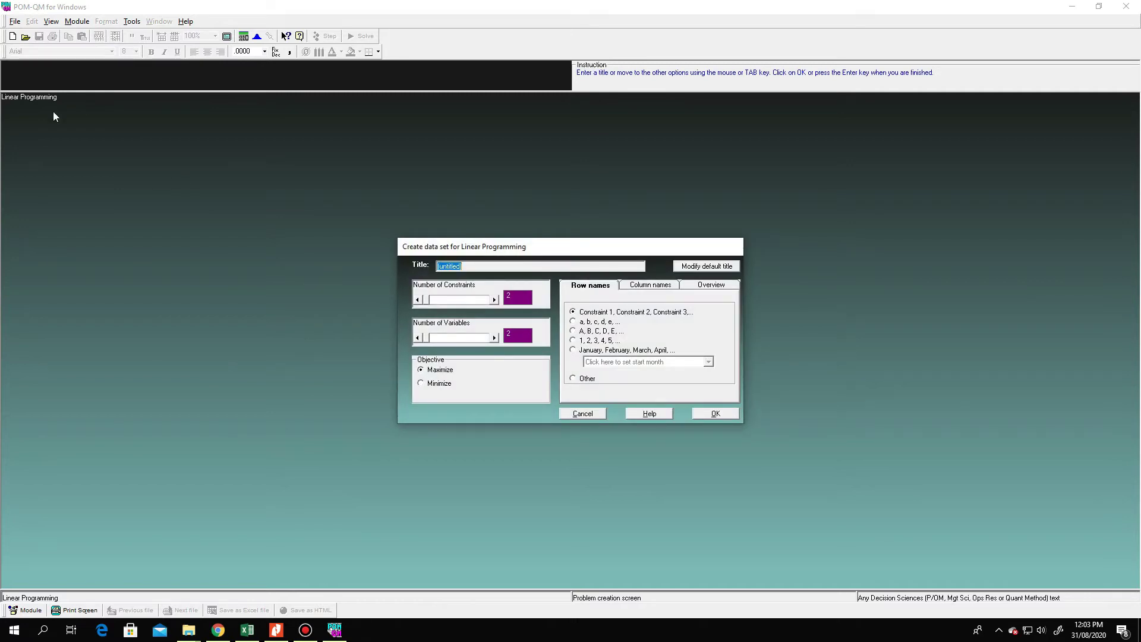
Replace '(untitled)' with the title WYNDSOR GLASS CO, then return to the Excel problem sheet.
click(491, 266)
key(BackSpace)
key(BackSpace)
key(BackSpace)
key(BackSpace)
key(BackSpace)
key(BackSpace)
key(BackSpace)
key(BackSpace)
key(BackSpace)
key(BackSpace)
text(WYNDSOR GLASS CO.)
click(247, 630)
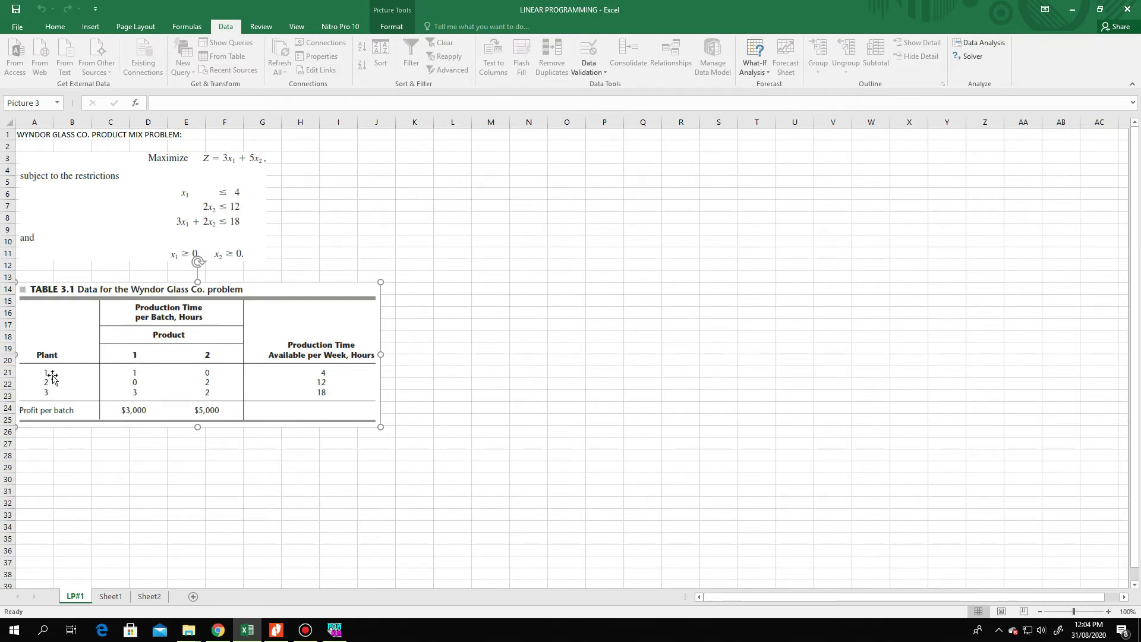
Create the data table with 3 constraints and a Maximize objective.
click(334, 630)
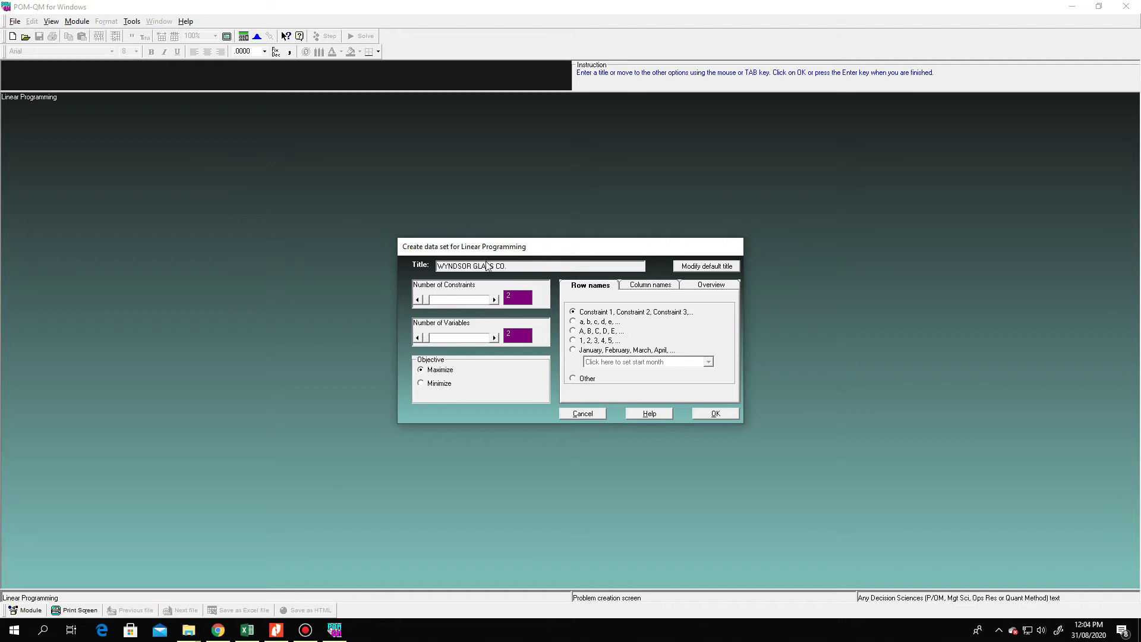
click(495, 300)
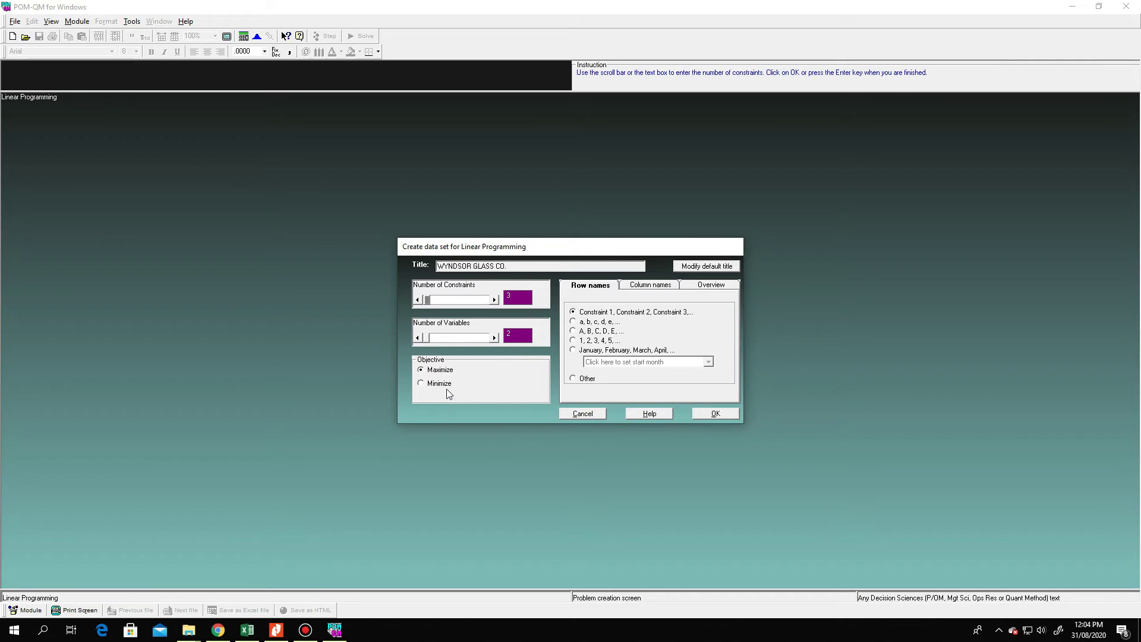
click(429, 383)
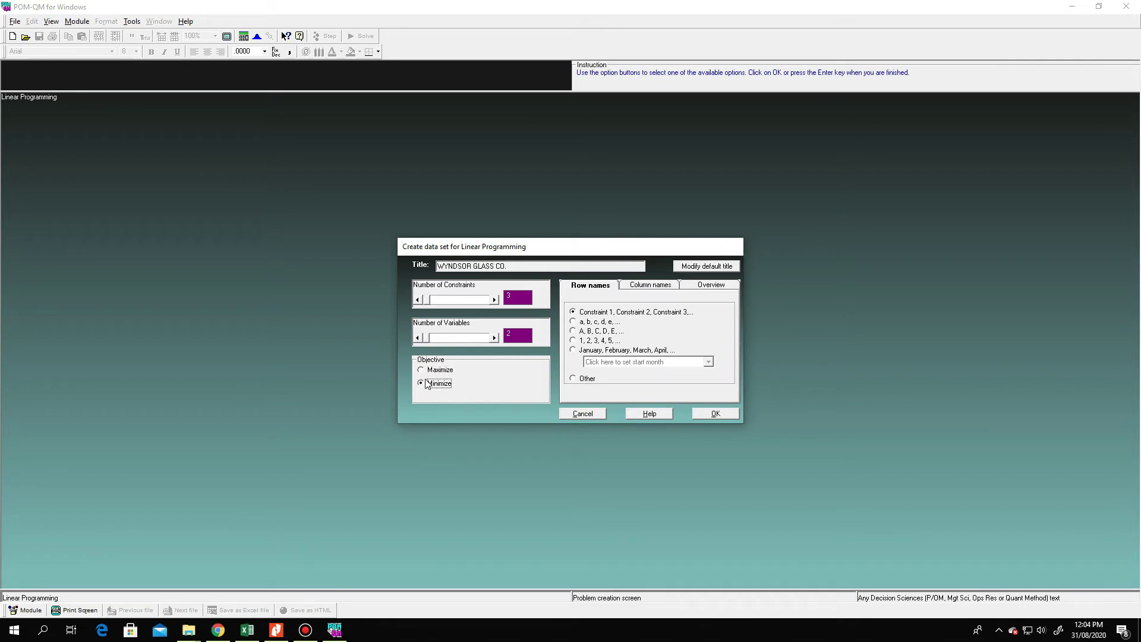
click(425, 371)
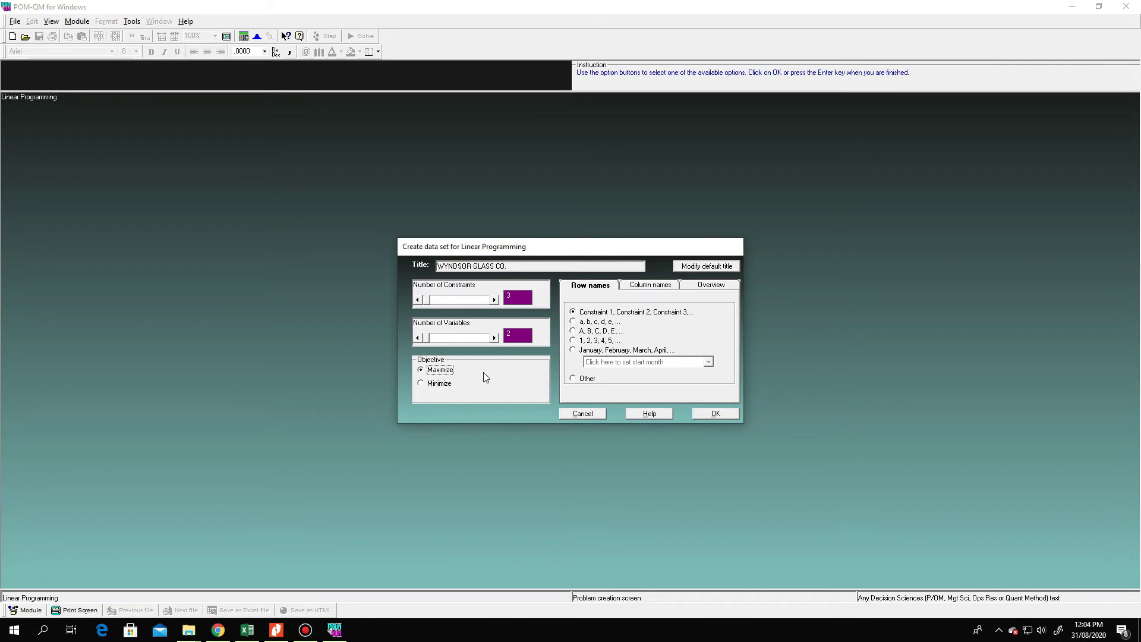
click(715, 414)
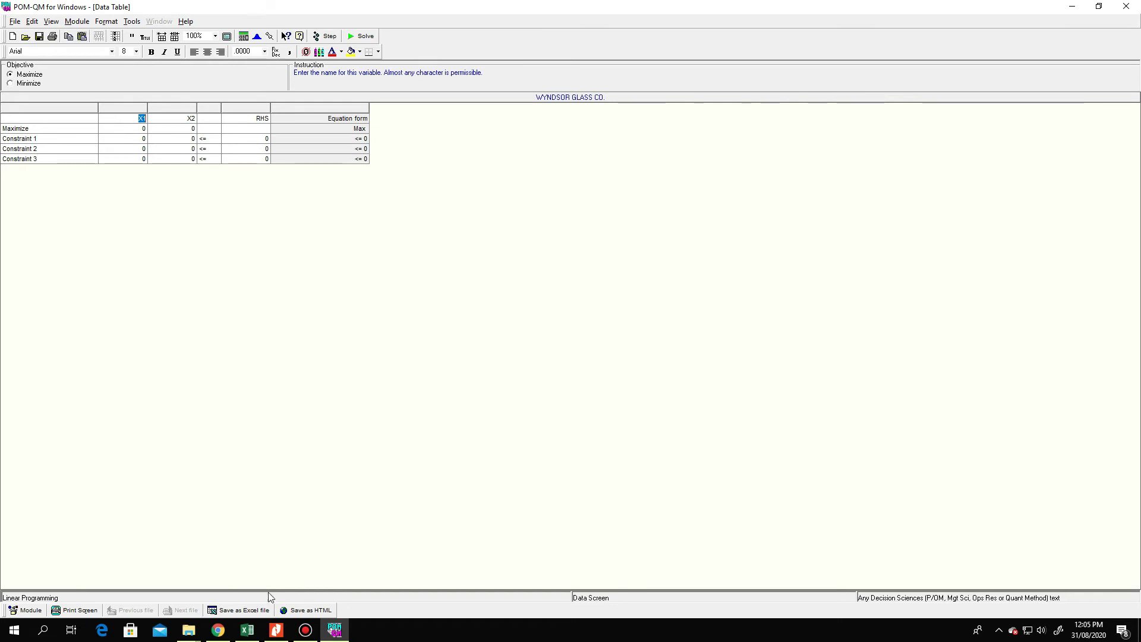
Check the Excel data, then name the variable columns X1 and X2.
click(247, 629)
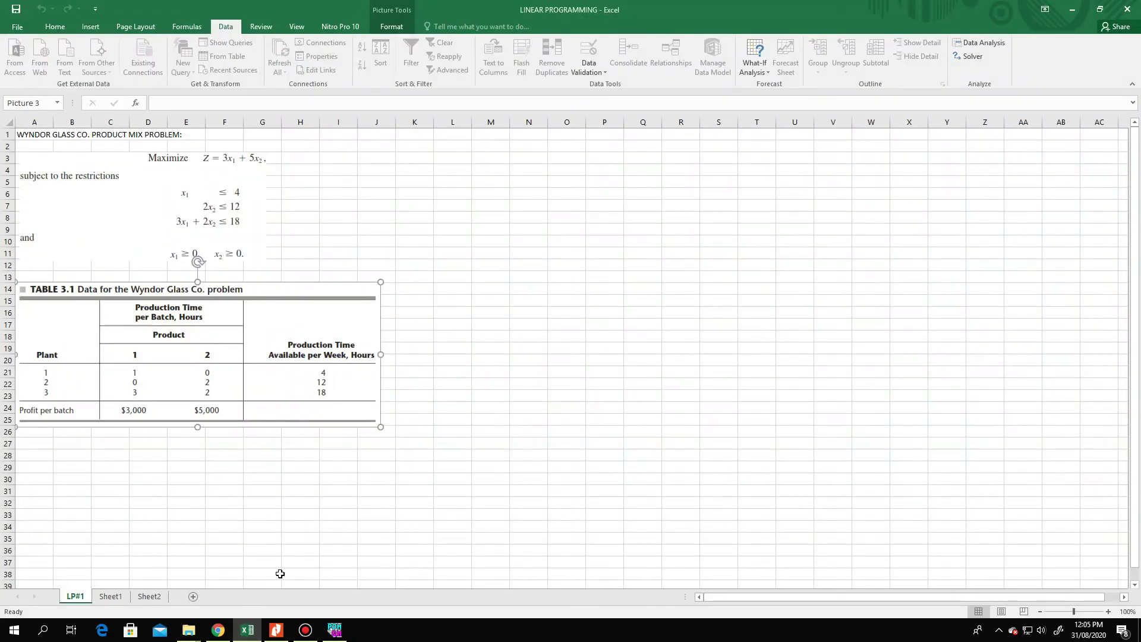
click(335, 629)
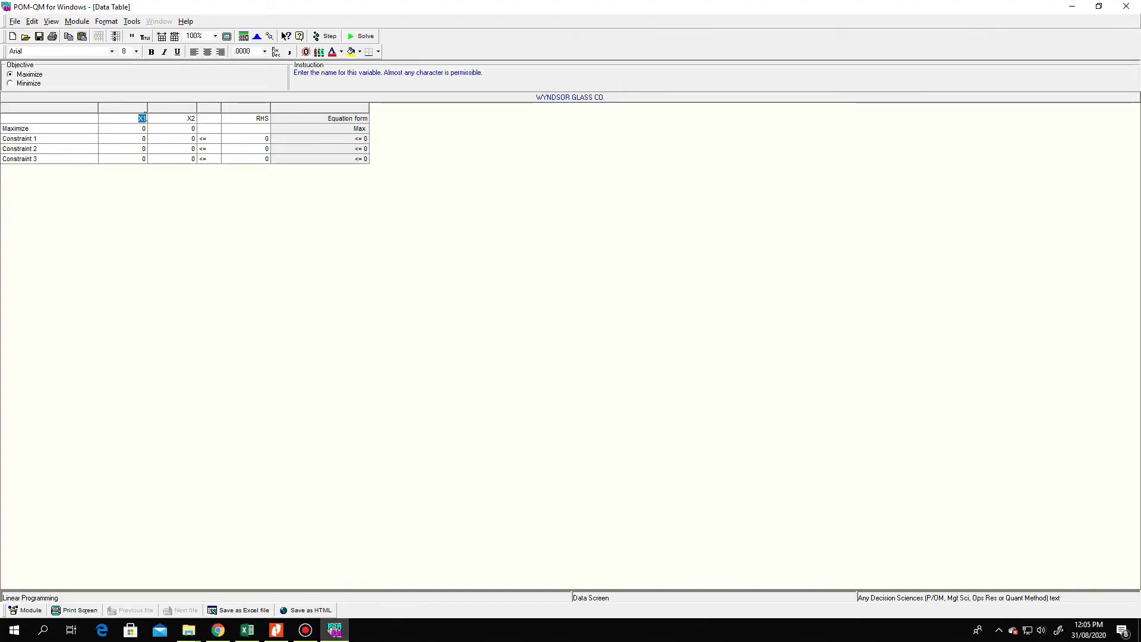
click(144, 119)
click(192, 118)
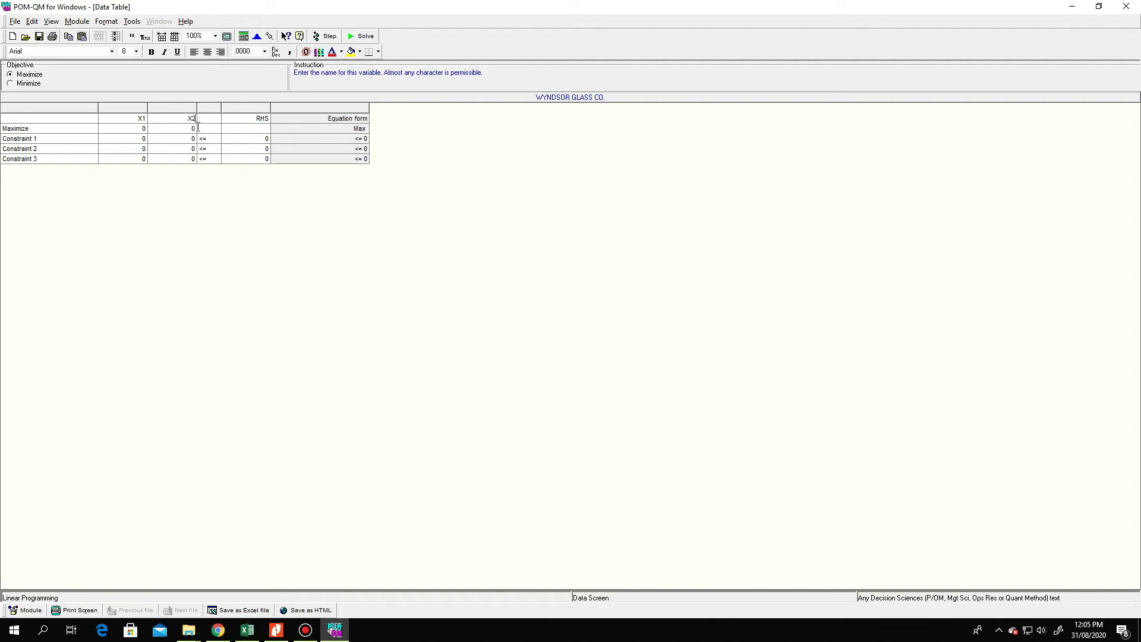
click(146, 129)
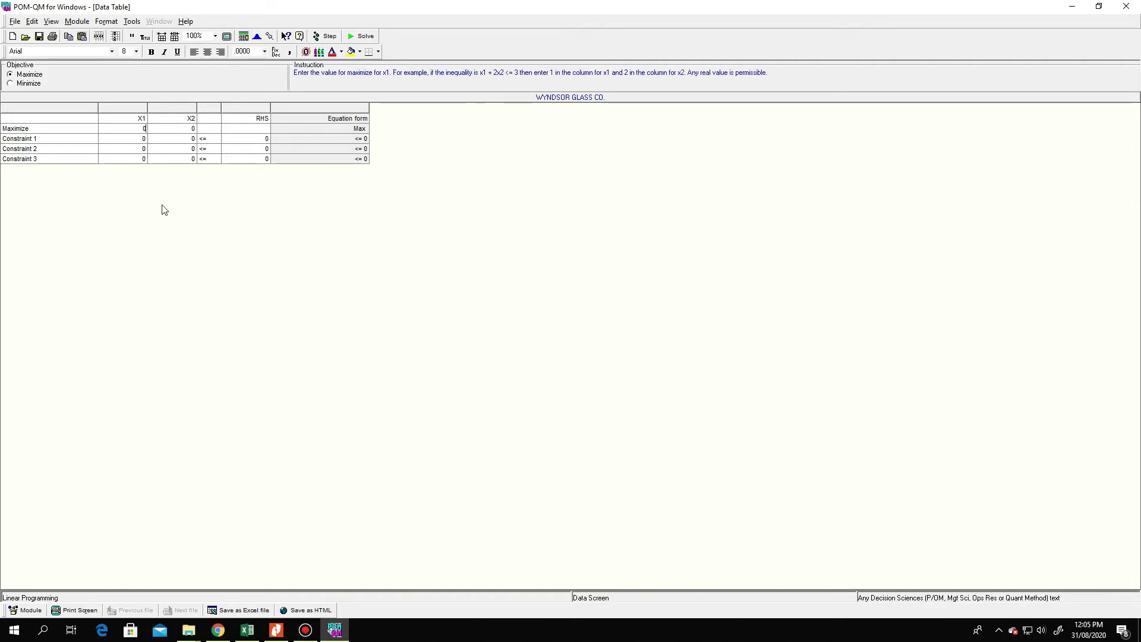
Enter objective coefficients 3000 for X1 and 5000 for X2.
key(BackSpace)
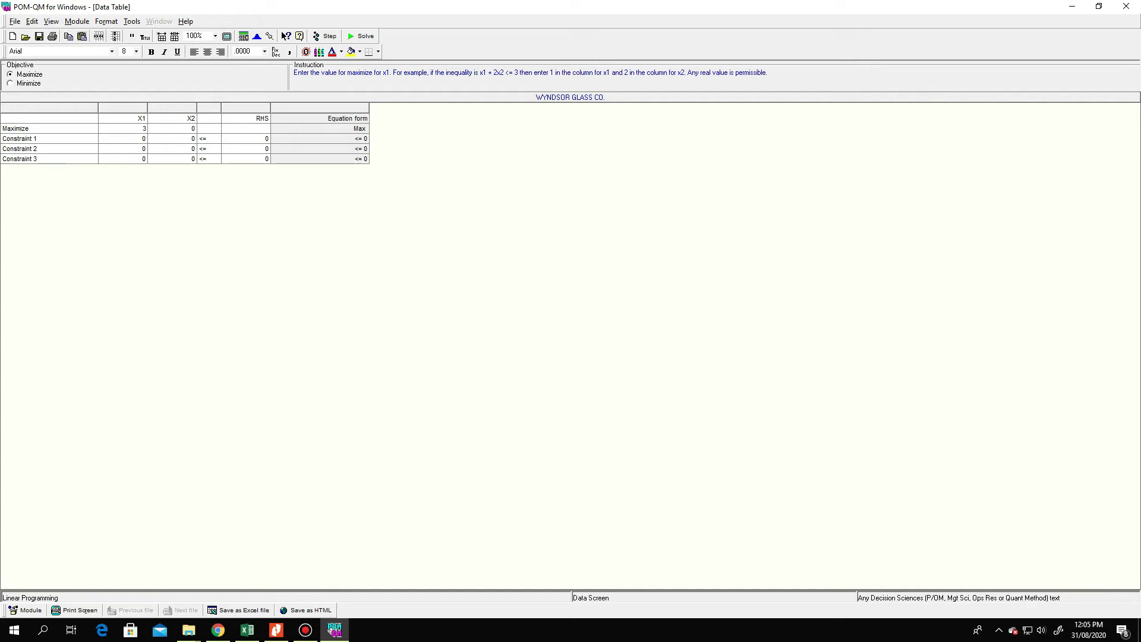
text(3000)
click(188, 129)
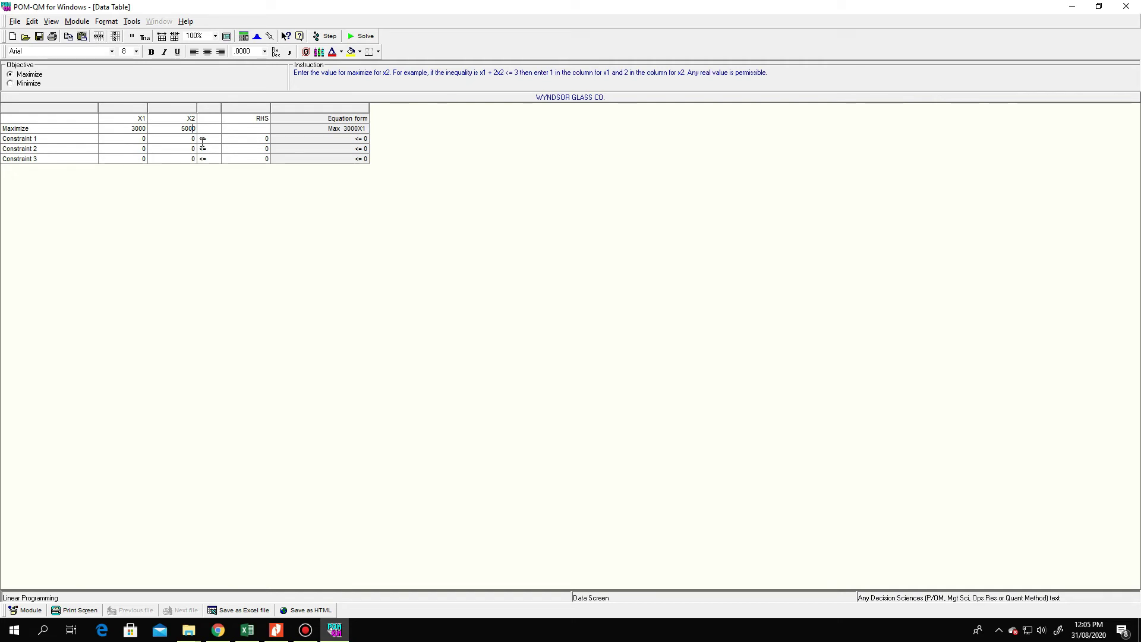
click(146, 138)
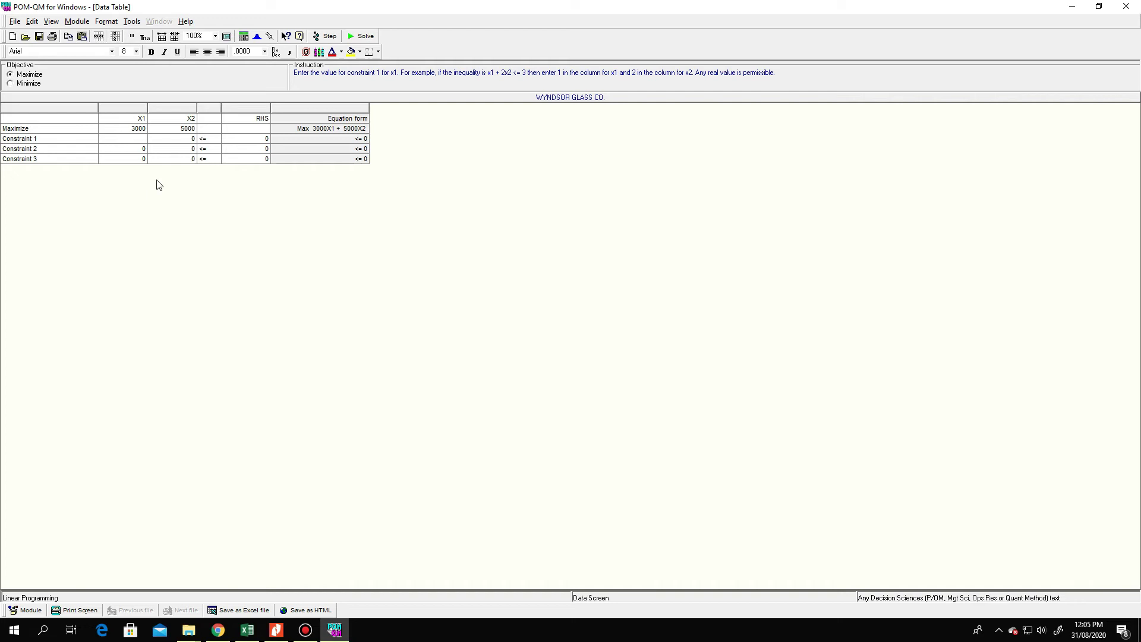
Enter constraint coefficients 1,0 / 0,2 / 3,2 for the three constraints.
key(BackSpace)
click(196, 138)
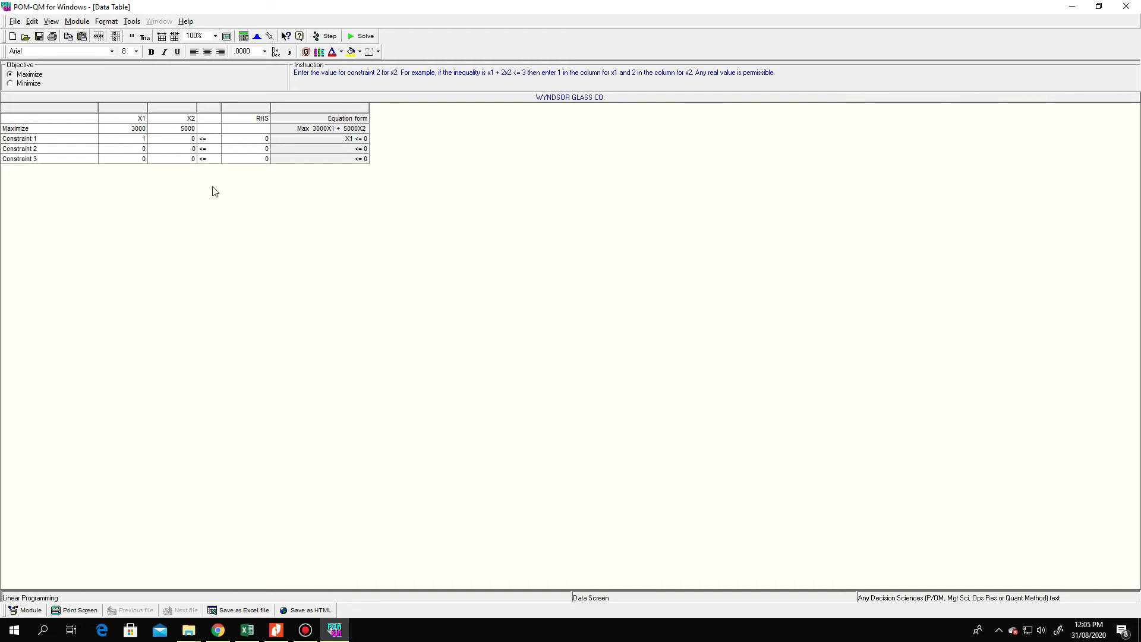
key(BackSpace)
click(147, 158)
key(BackSpace)
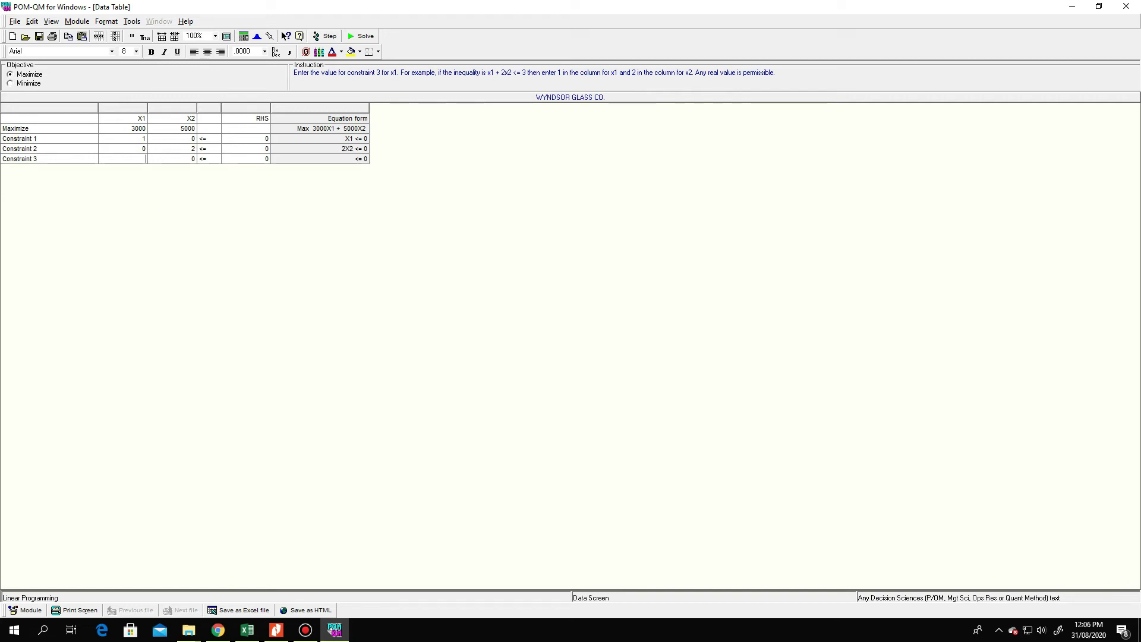
text(3)
click(196, 158)
key(BackSpace)
text(2)
click(218, 141)
Confirm all three constraints keep their ≤ signs.
click(220, 148)
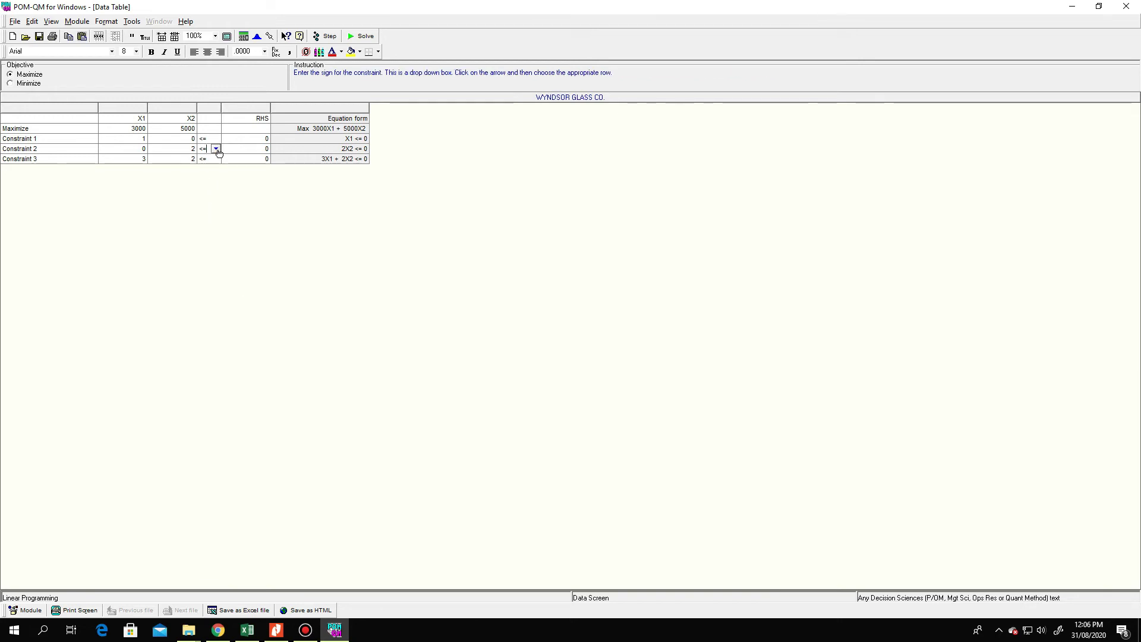
key(Down)
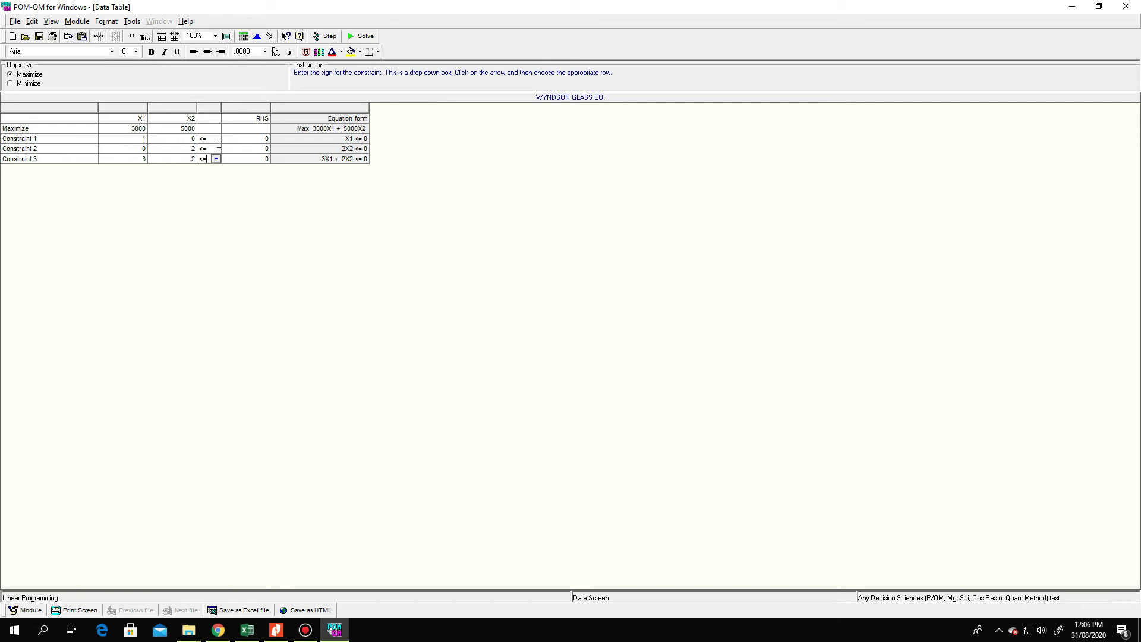
click(213, 140)
click(213, 148)
key(Down)
click(234, 140)
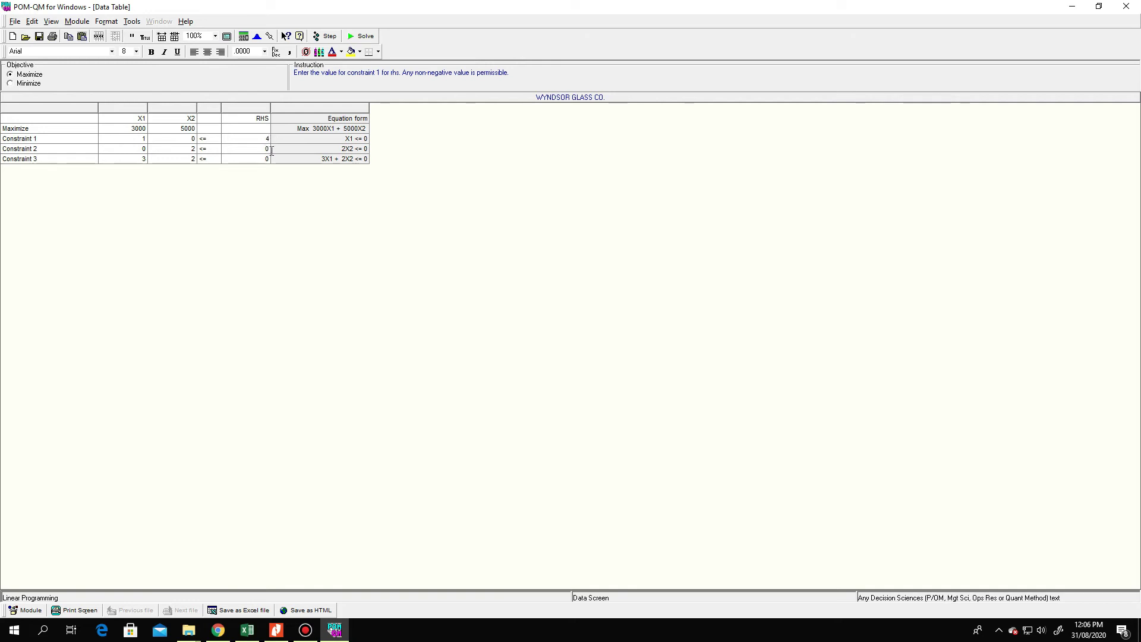
Enter right-hand sides 4, 12 and 16 for the three constraints.
click(273, 149)
click(268, 148)
key(BackSpace)
click(271, 159)
click(279, 158)
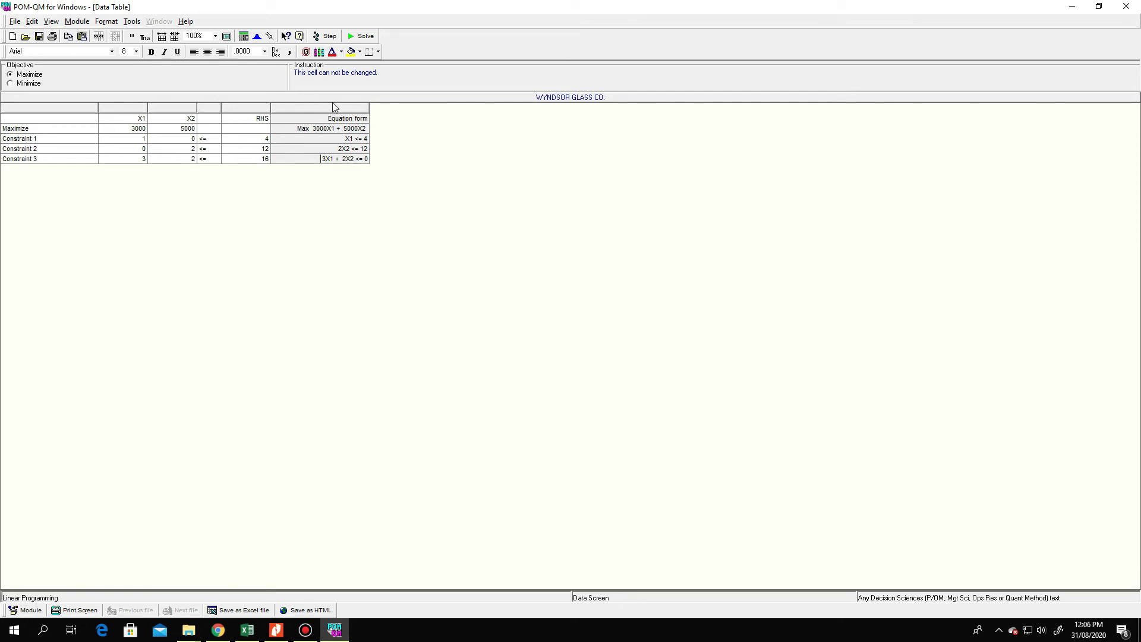
Compare against the Excel sheet and correct constraint 3's right-hand side to 18.
click(243, 630)
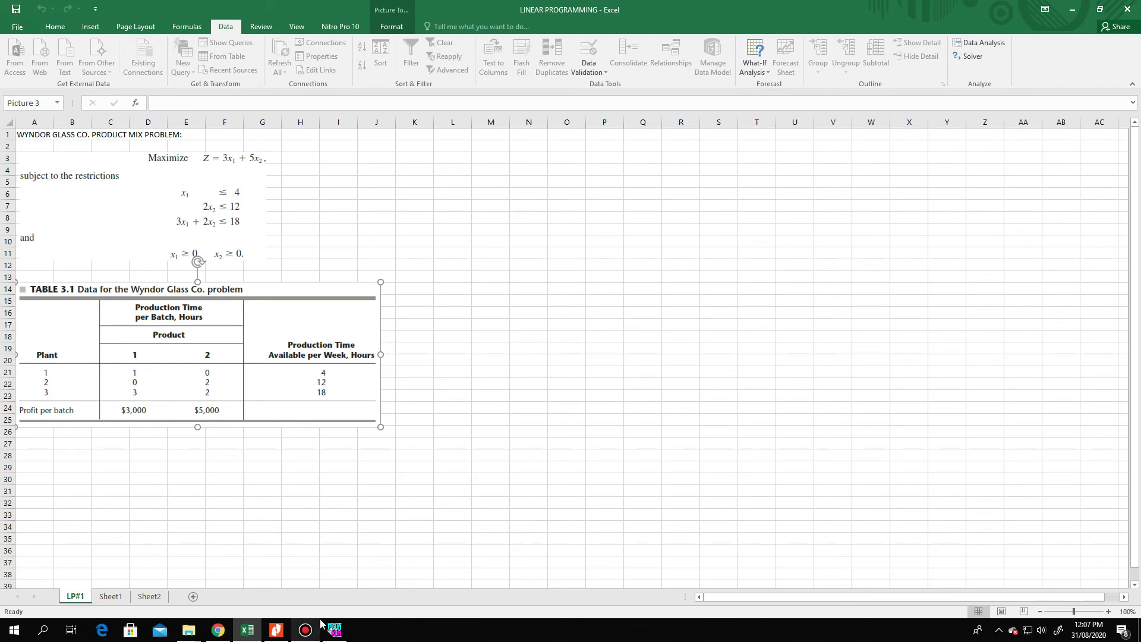
click(336, 631)
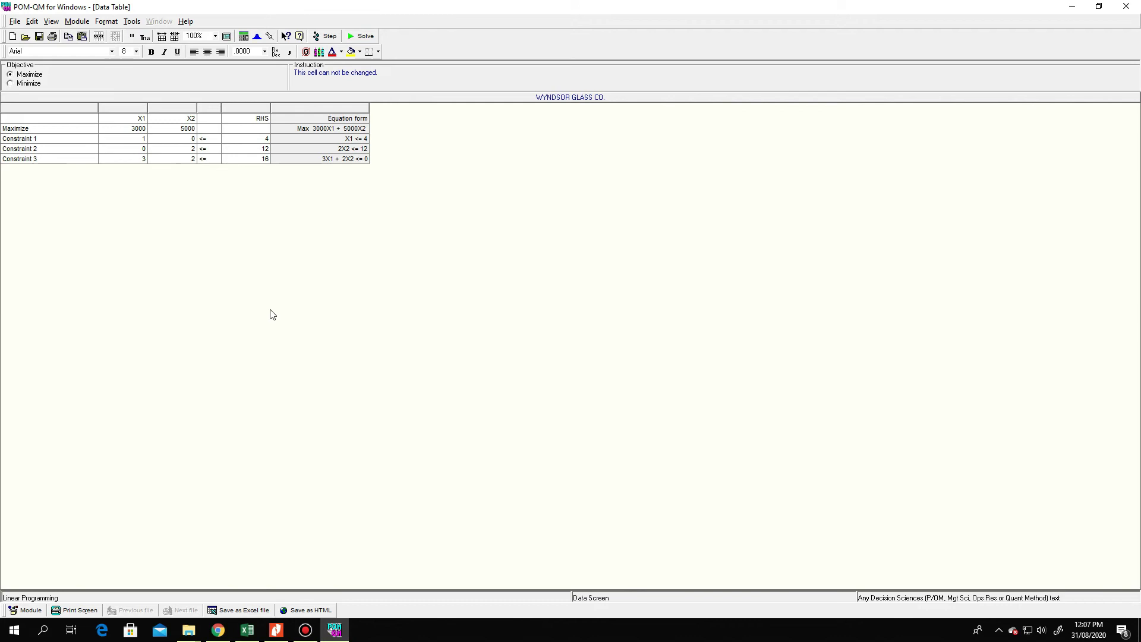
click(260, 159)
text(18)
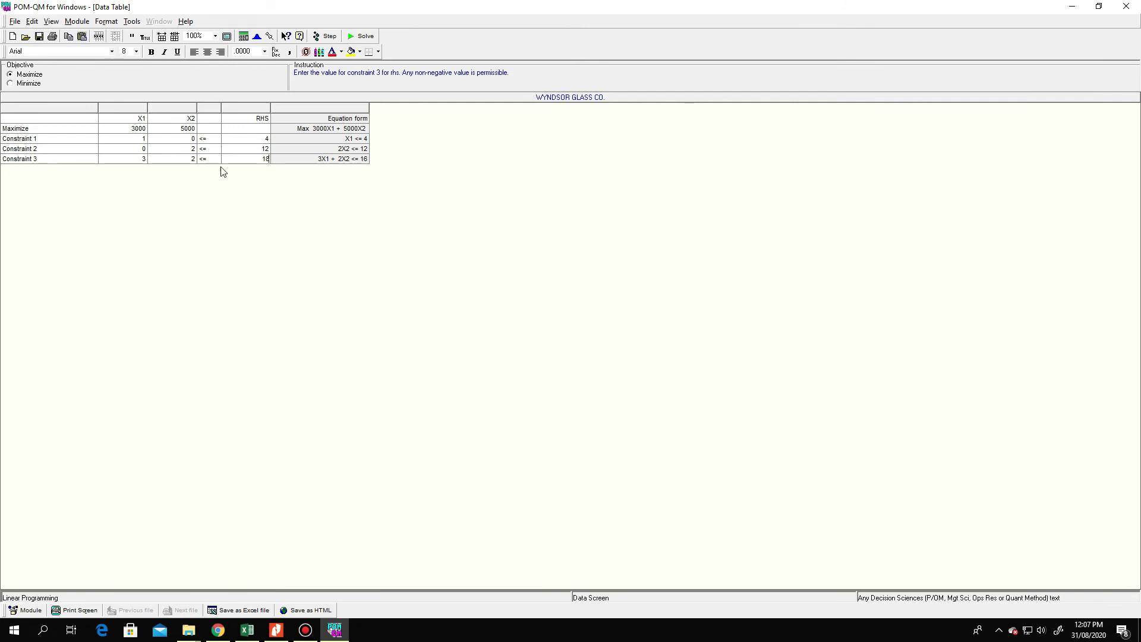
Solve the model, showing X1 = 2, X2 = 6 and profit 36000.
click(362, 37)
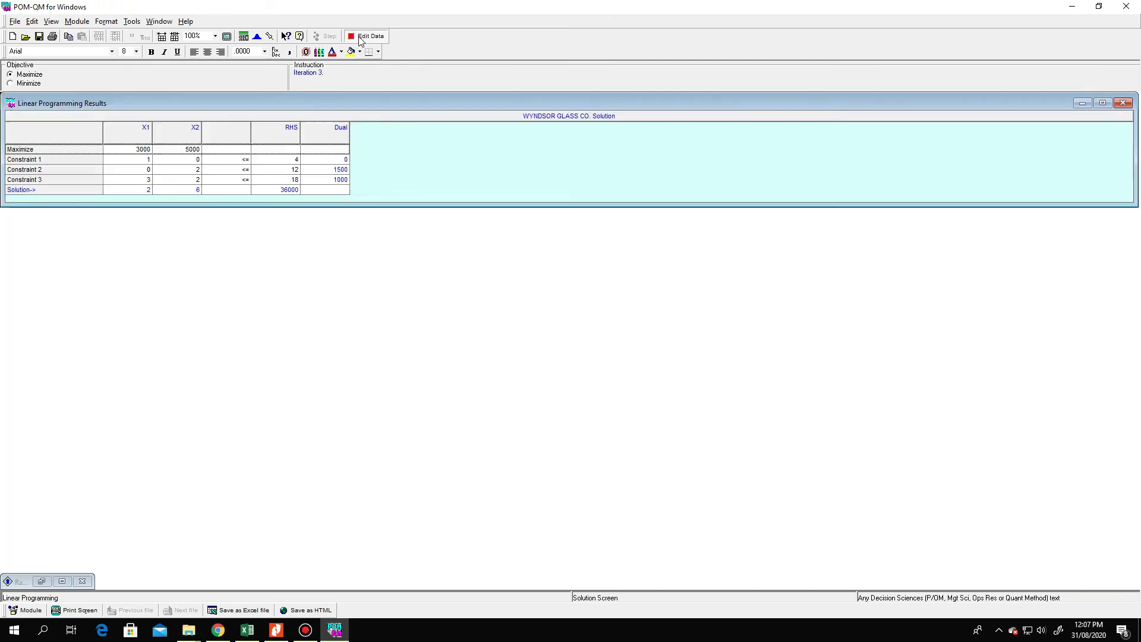
click(433, 29)
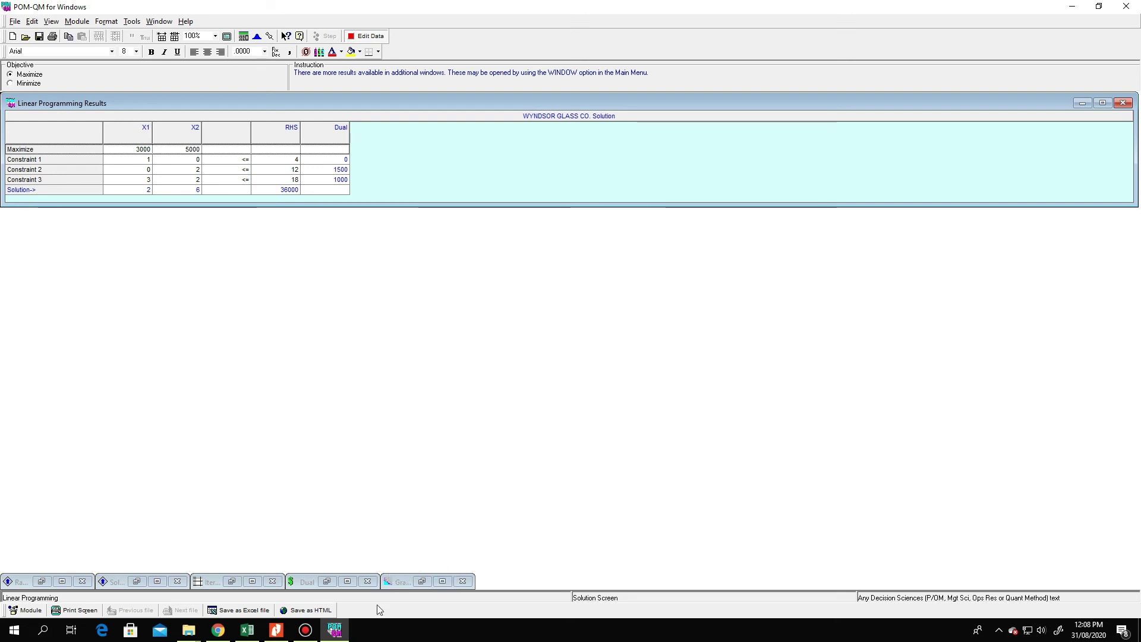
click(443, 582)
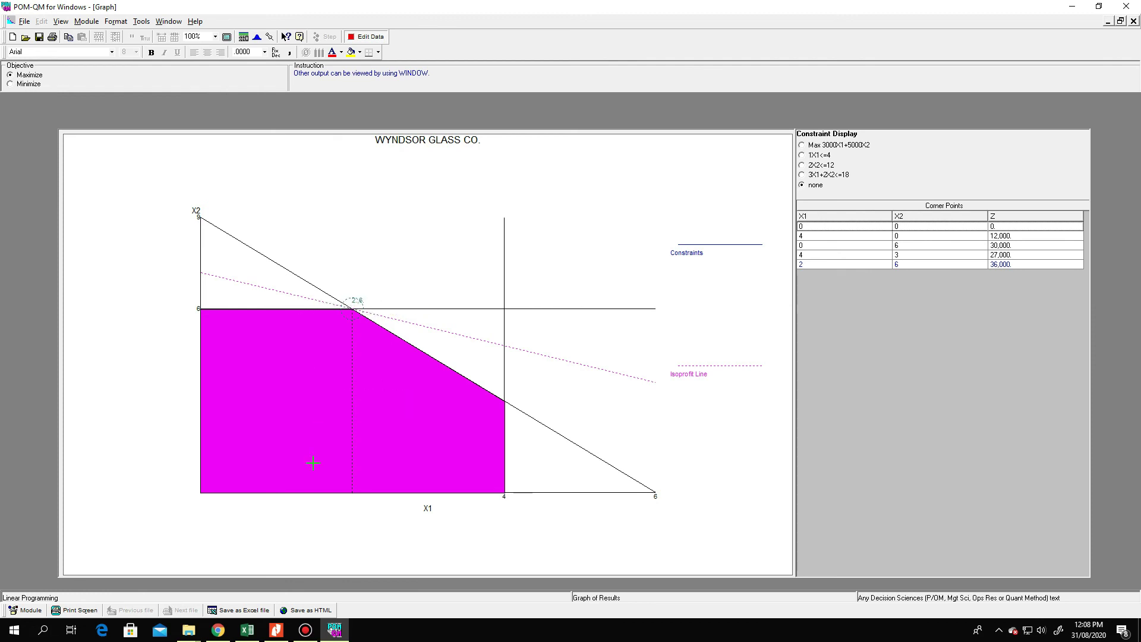
click(1108, 21)
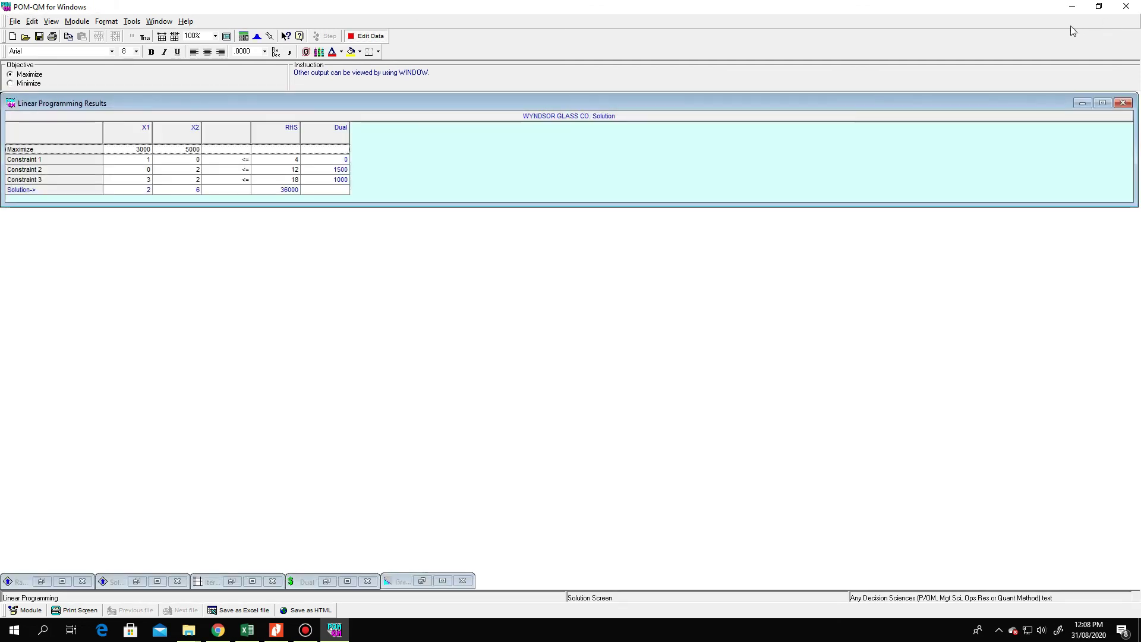